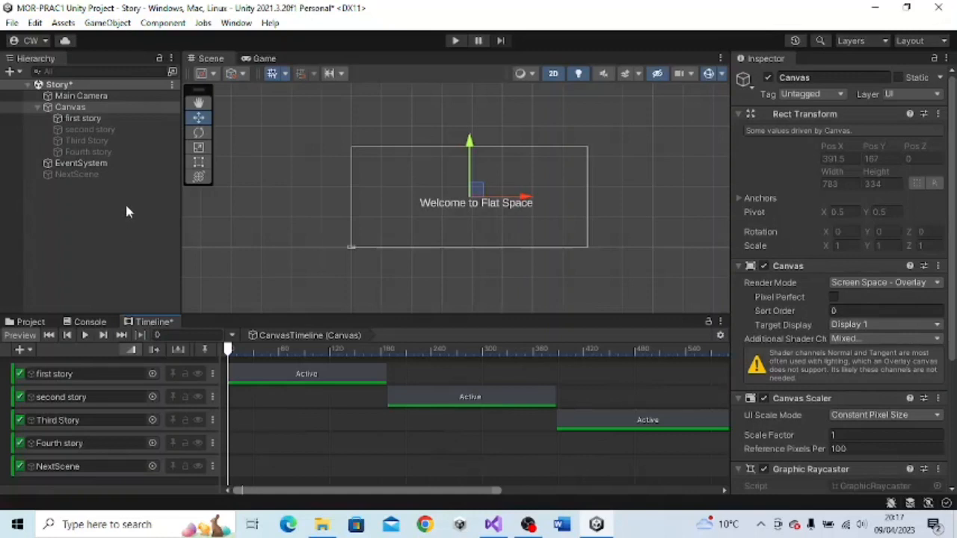
click(237, 23)
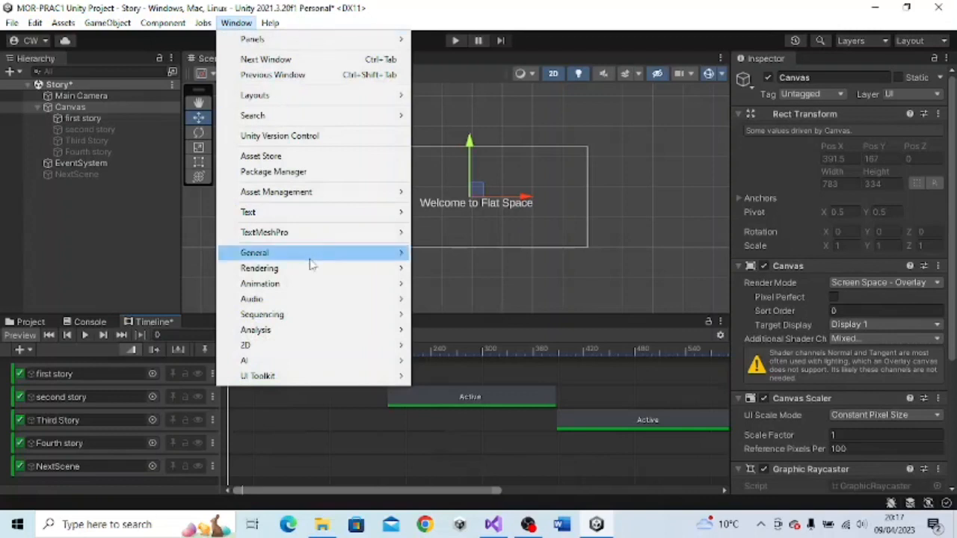
mouse_move(291, 314)
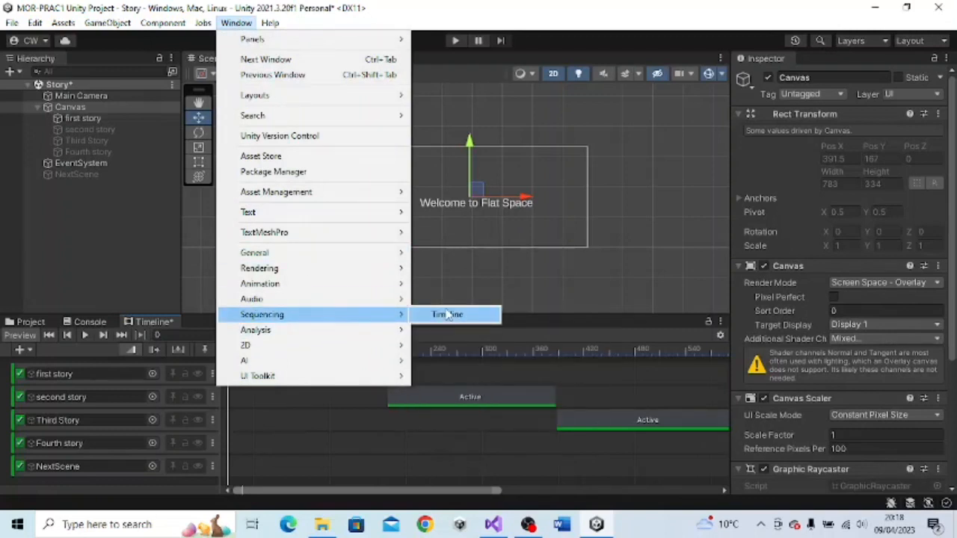
click(76, 280)
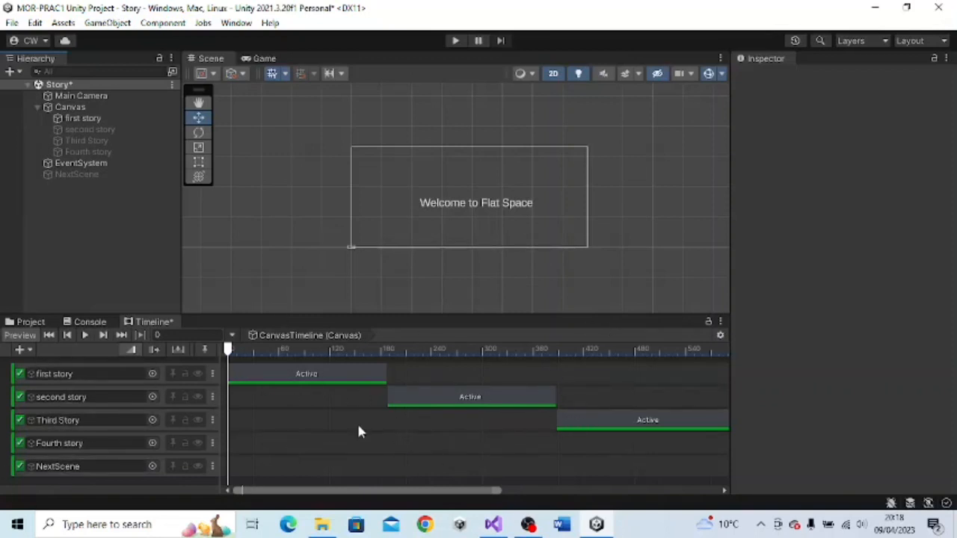
right_click(100, 208)
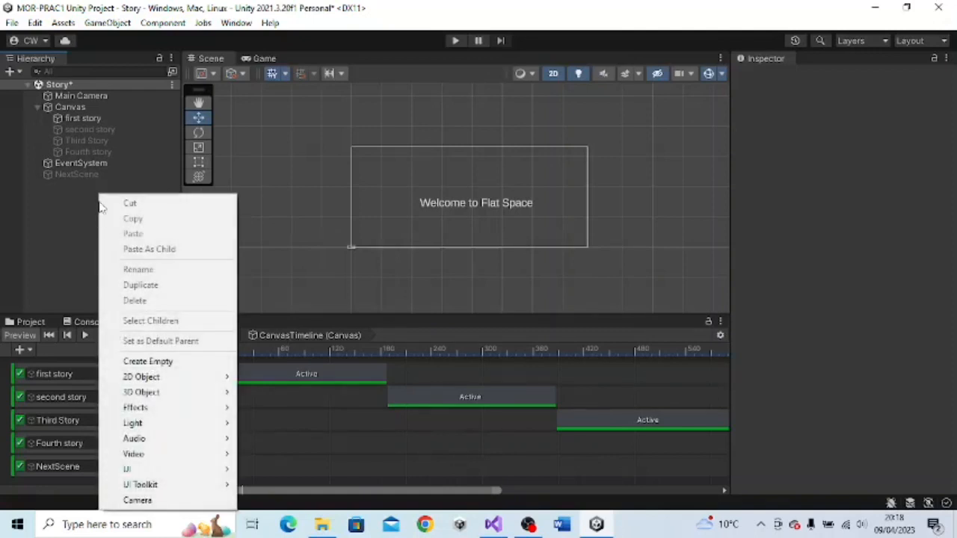
mouse_move(176, 469)
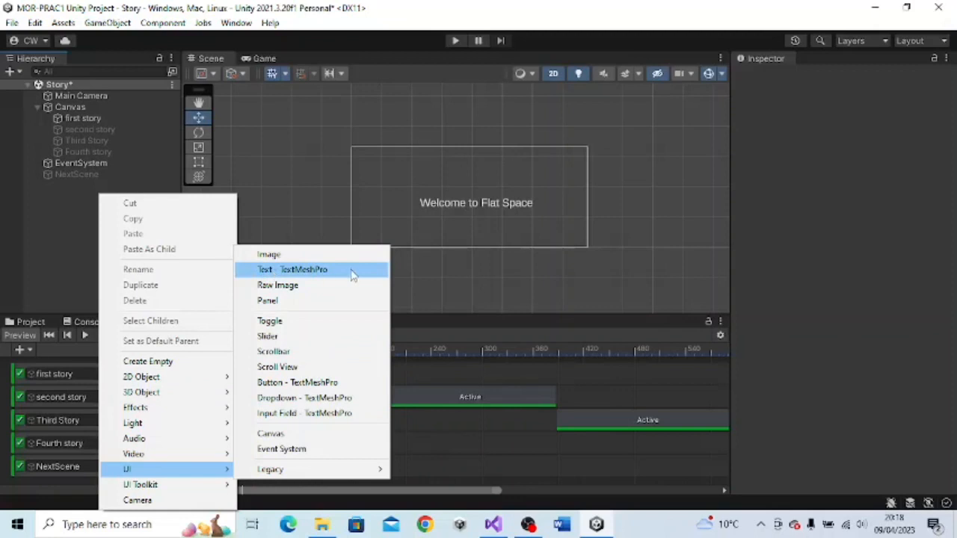
- Check which track types are offered for adding the first story object to the Canvas timeline, without adding one
click(105, 120)
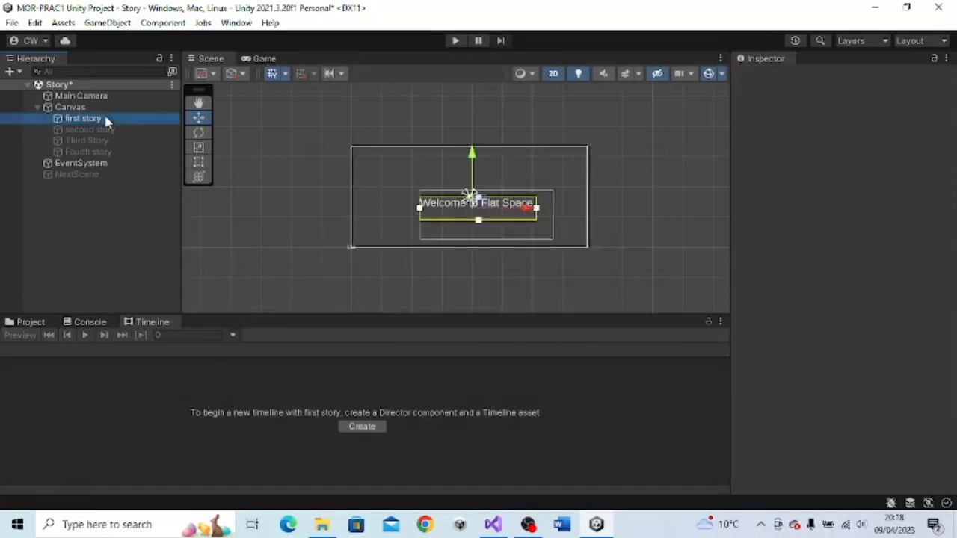
click(95, 109)
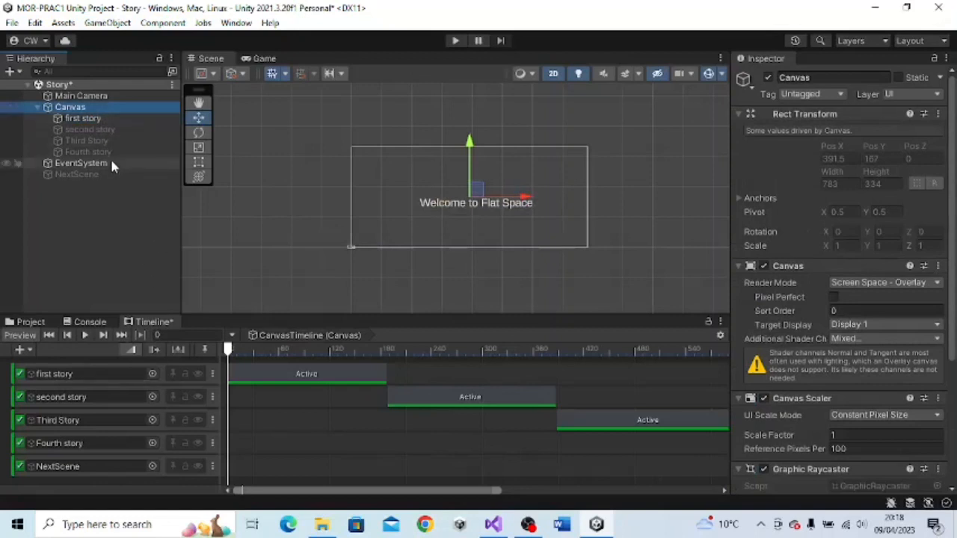
click(78, 119)
click(124, 383)
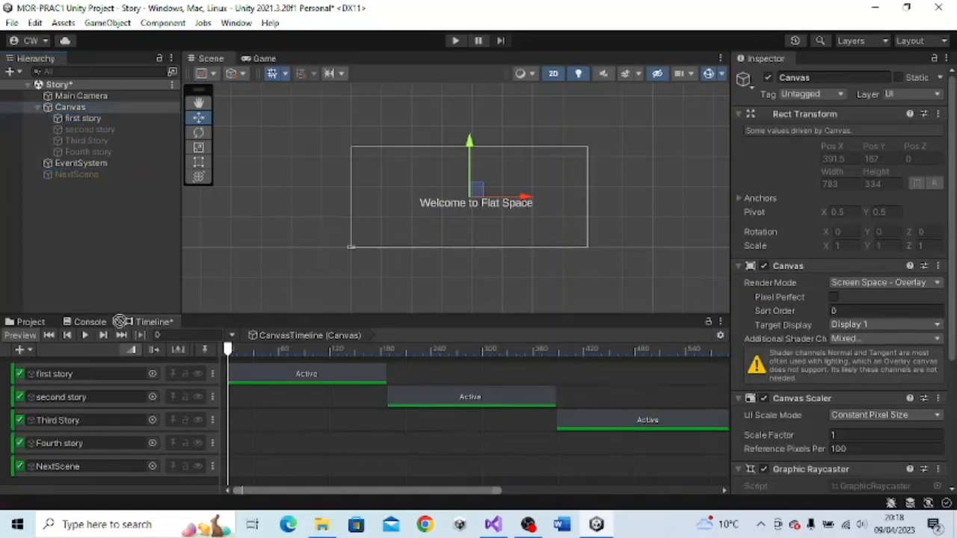
right_click(124, 367)
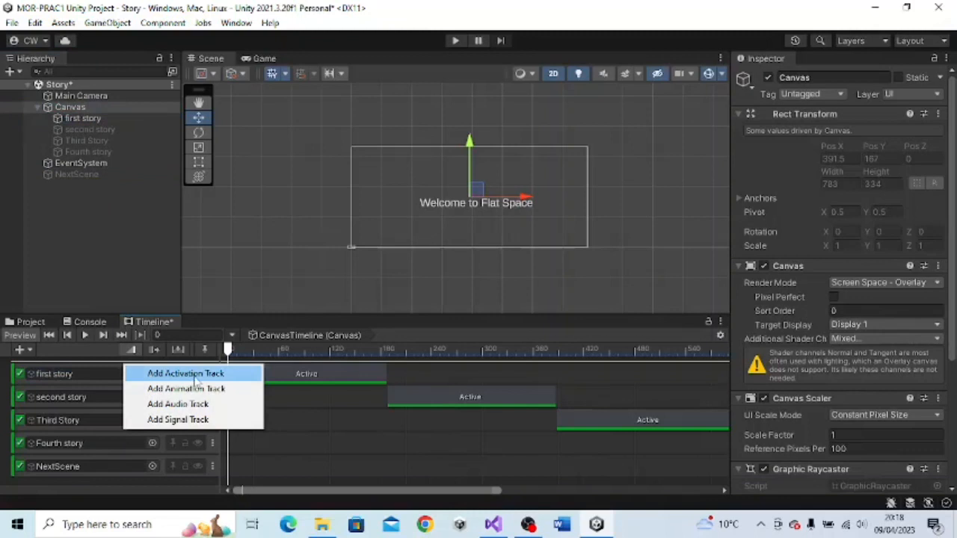
click(118, 277)
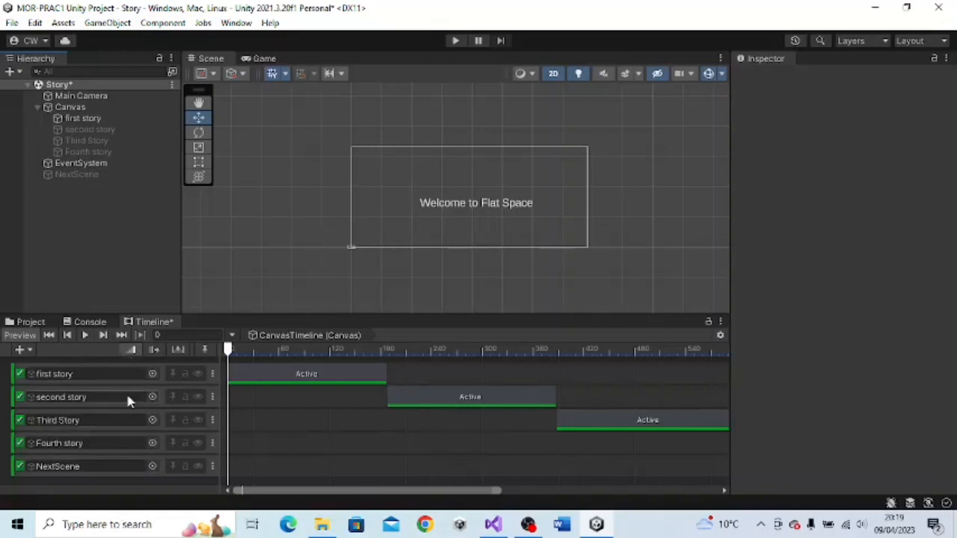
- Inspect the NextScene object's Main Story script component and read the MainStory.cs code in Visual Studio before returning to Unity
drag(276, 493, 303, 492)
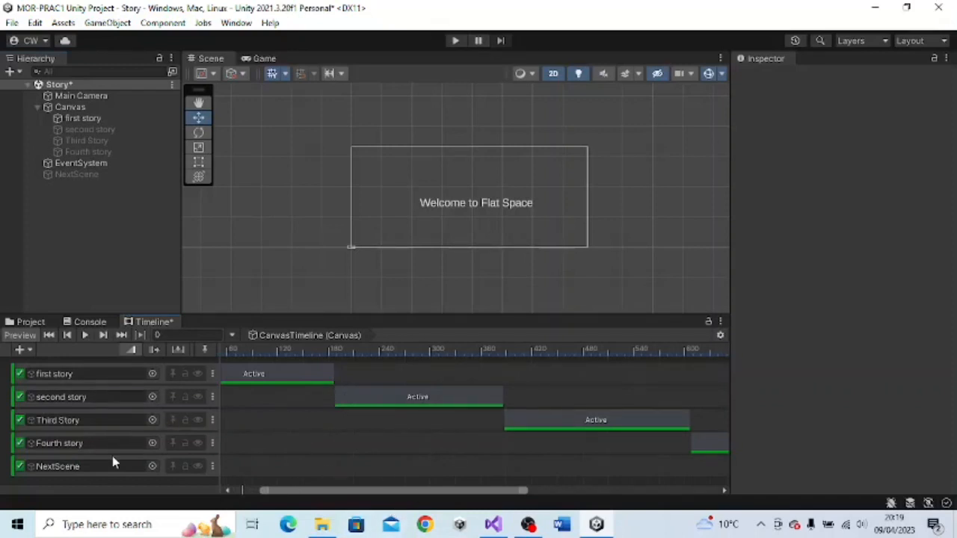
right_click(108, 195)
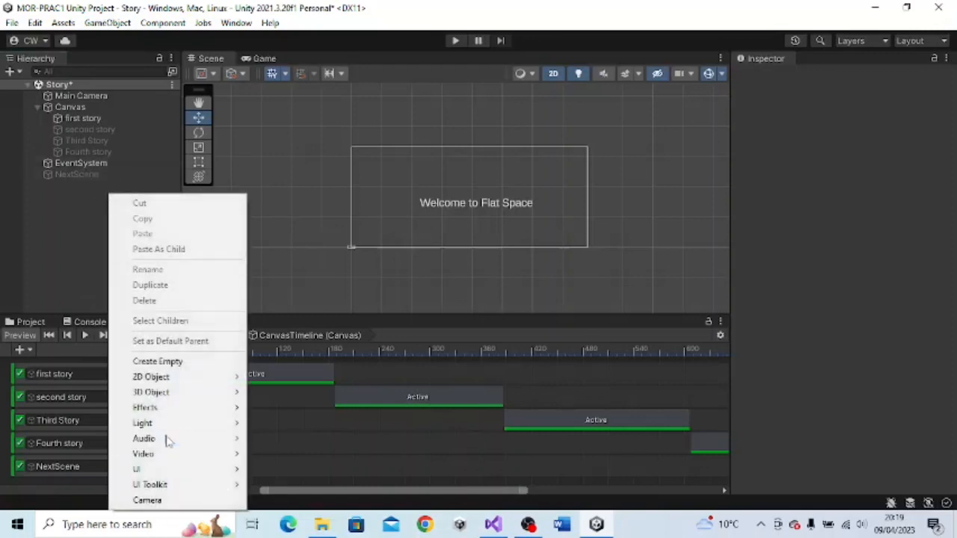
click(78, 176)
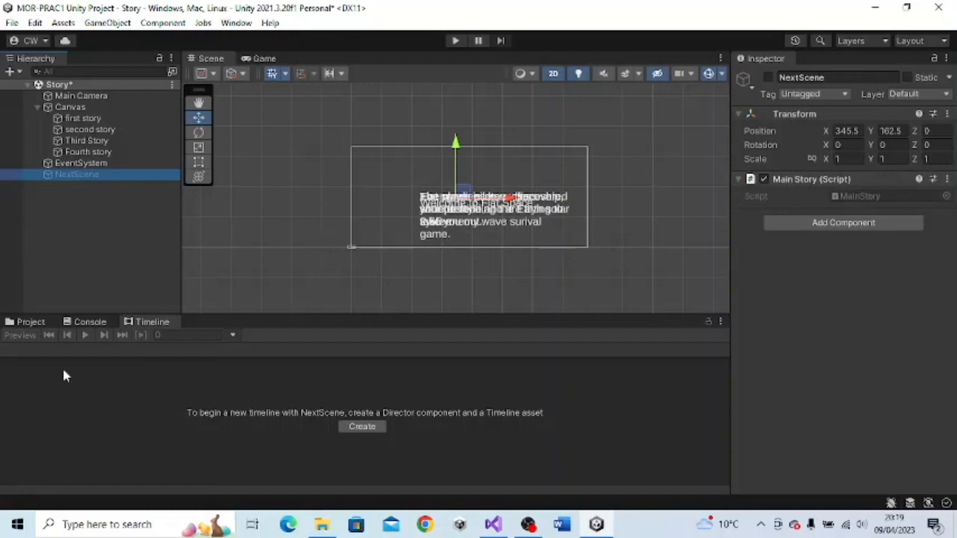
click(495, 526)
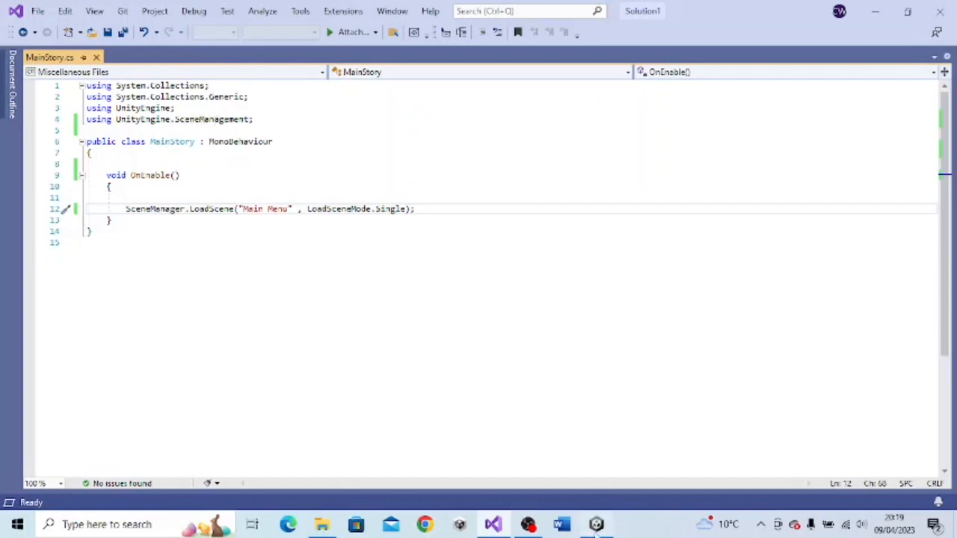
click(596, 524)
- Review the list and order of scenes in the Build Settings and close the window
click(12, 22)
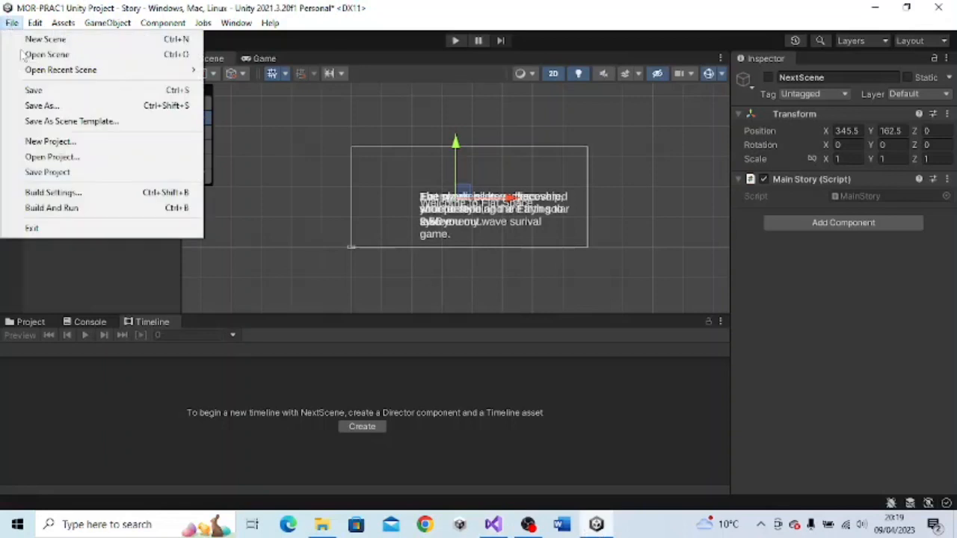
click(54, 192)
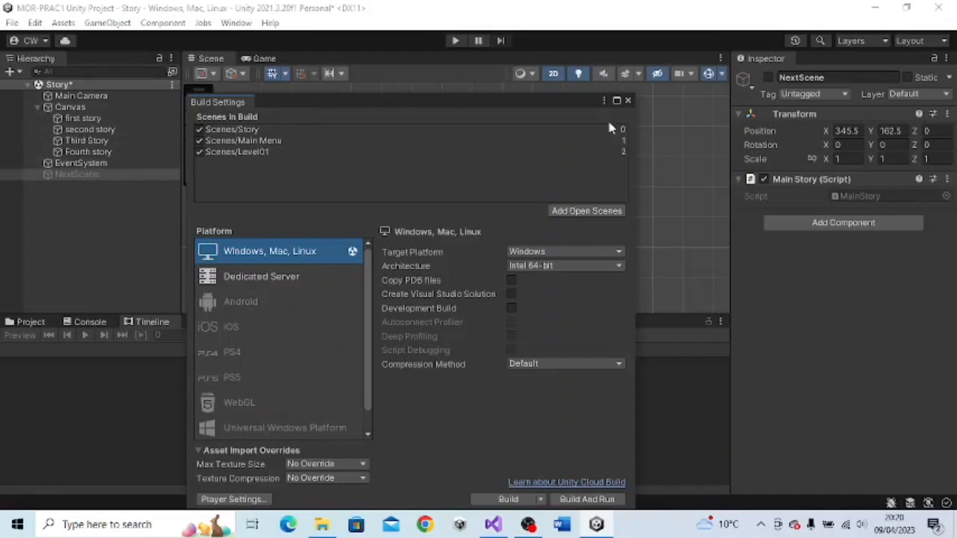
click(629, 99)
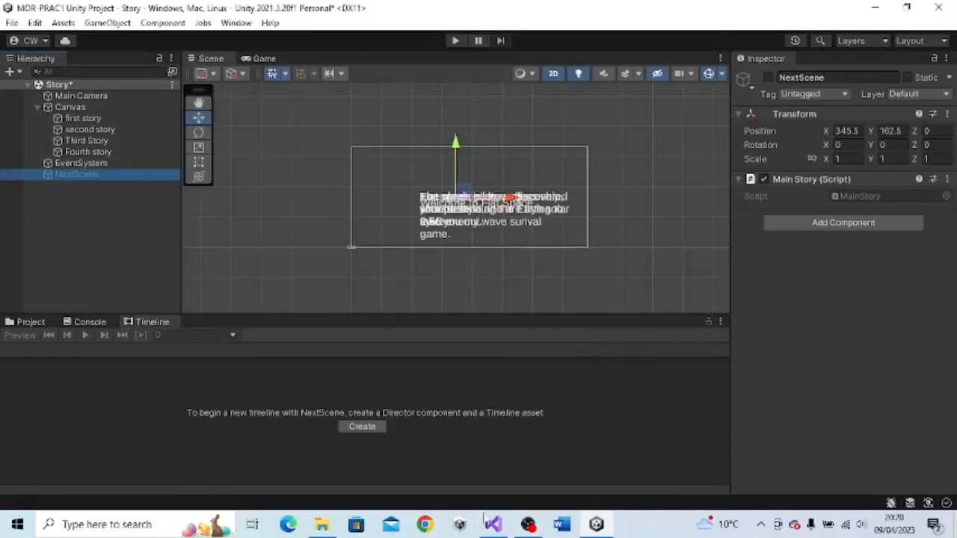
- Compare the scene-loading code in MainStory.cs with the point where the Fourth story clip meets the NextScene clip in the Canvas timeline
click(493, 524)
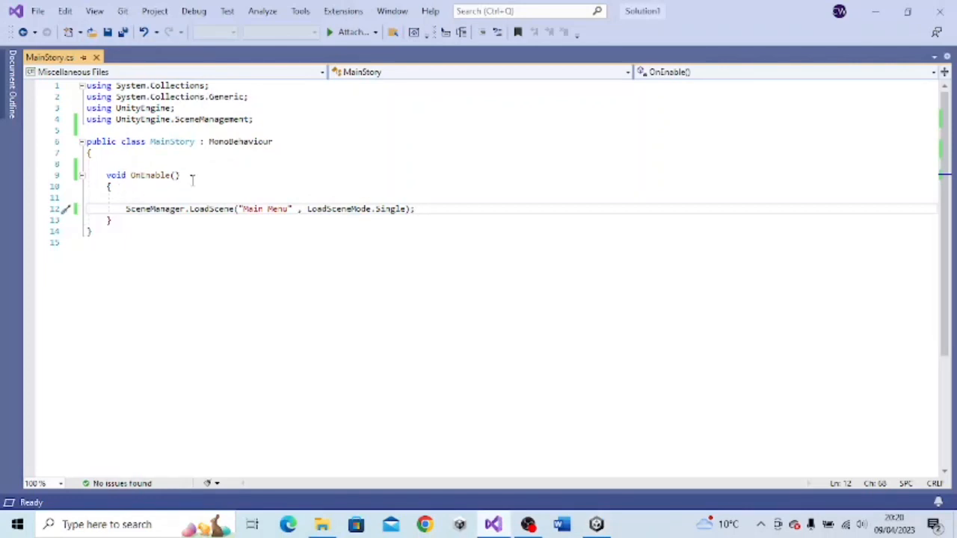
click(596, 524)
click(95, 107)
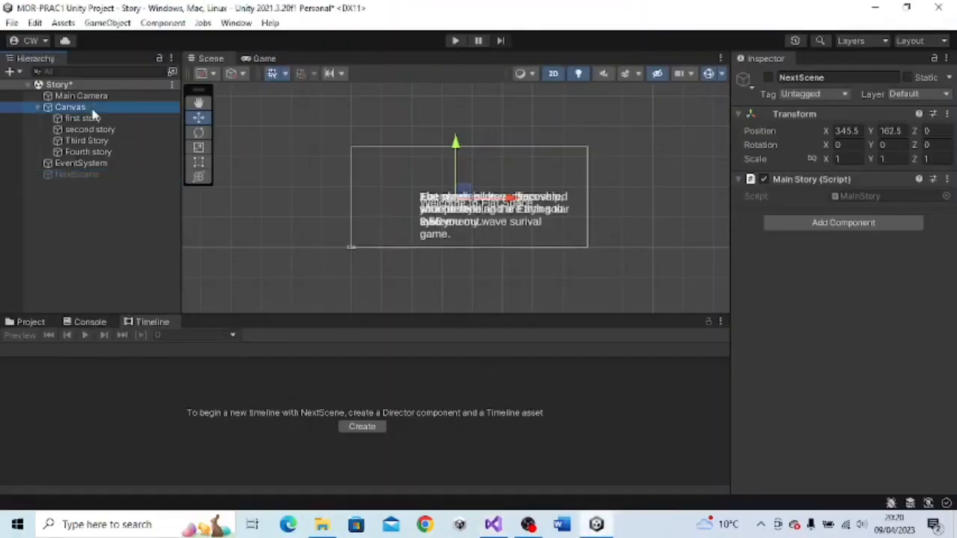
drag(492, 491, 714, 493)
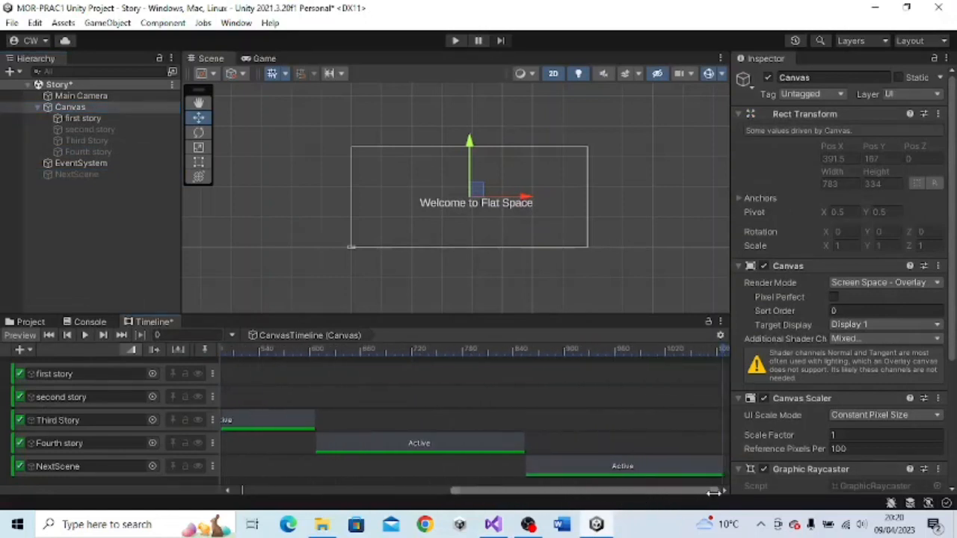
click(523, 462)
click(529, 446)
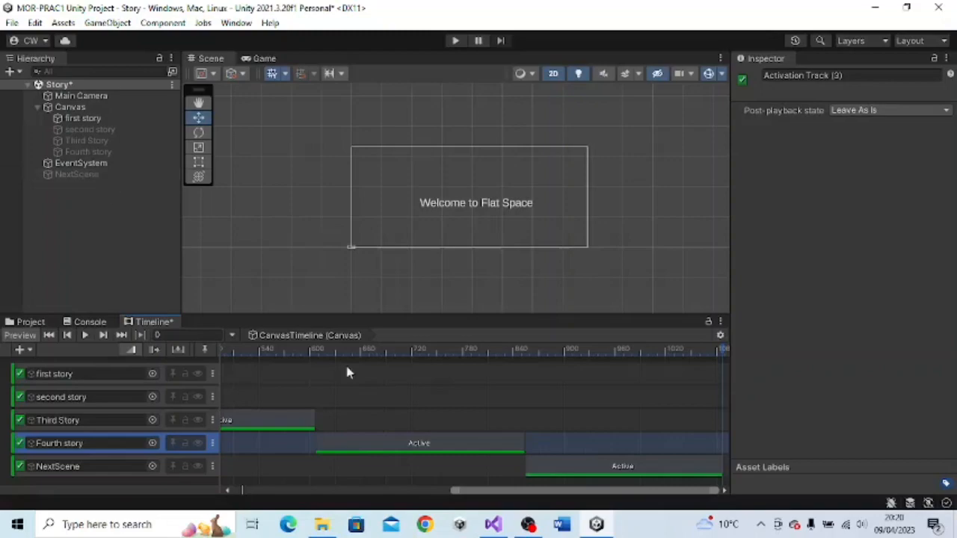
click(487, 521)
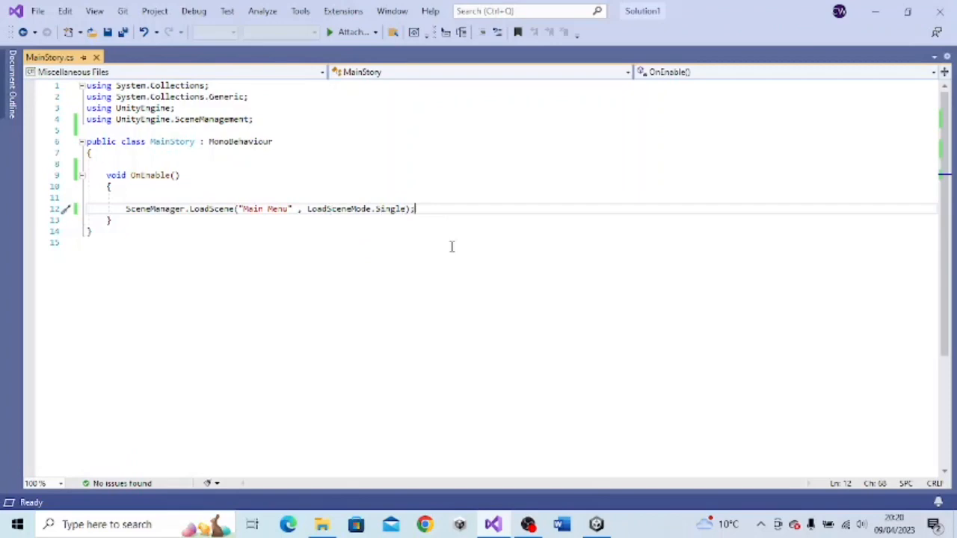
click(598, 526)
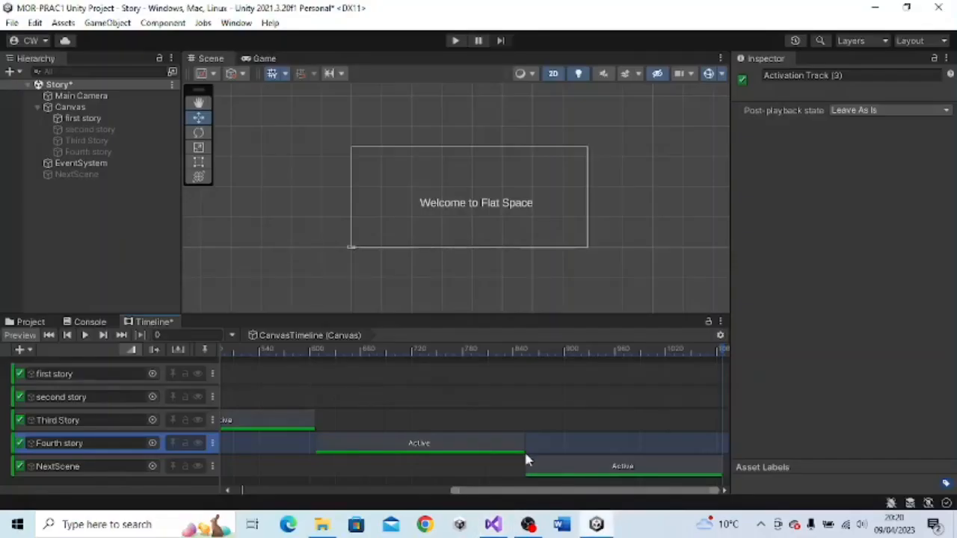
- Check which track types are offered for adding the NextScene object to the Canvas timeline, without adding one
click(22, 175)
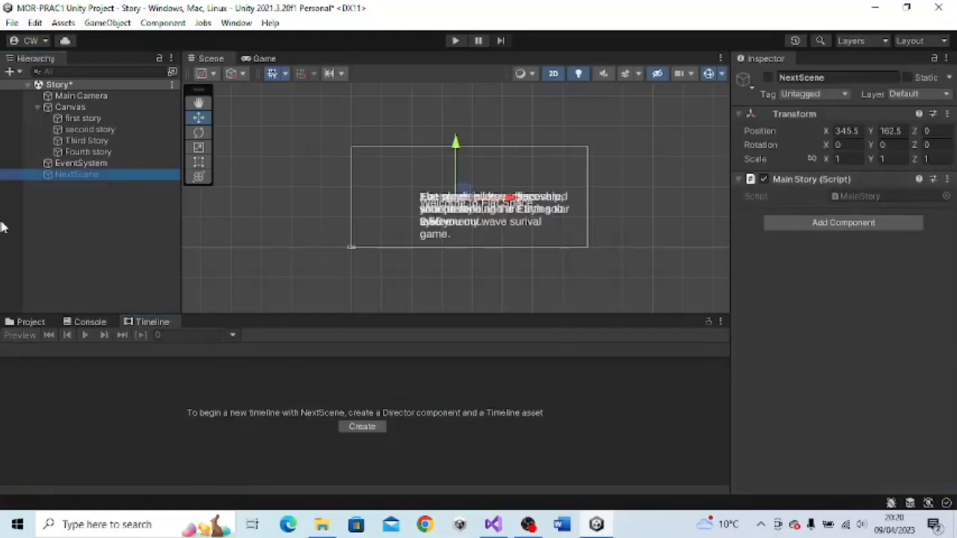
click(73, 109)
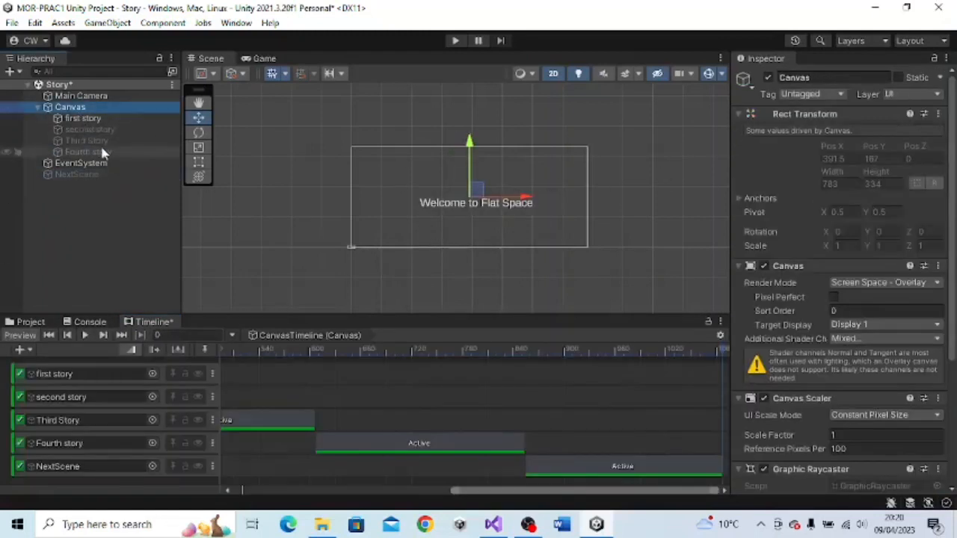
drag(93, 178, 138, 486)
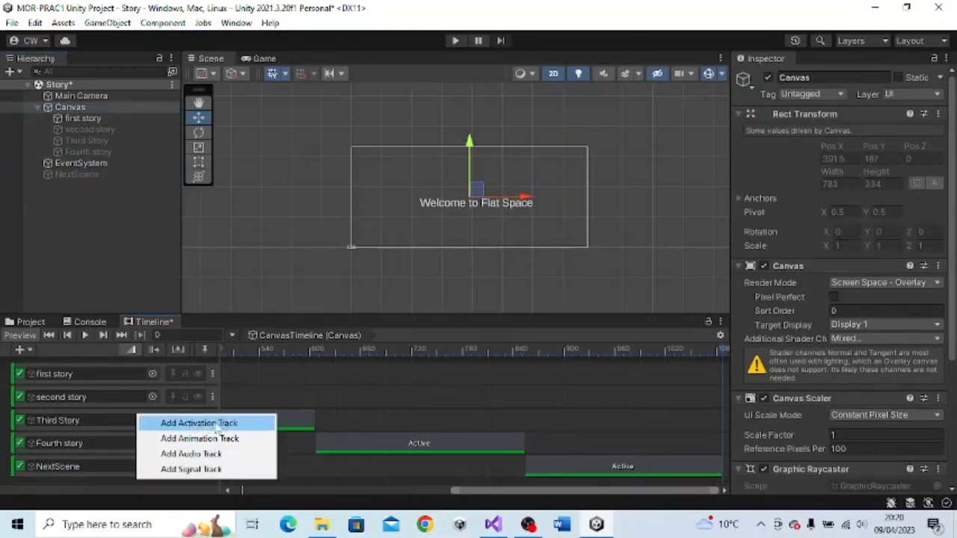
click(100, 239)
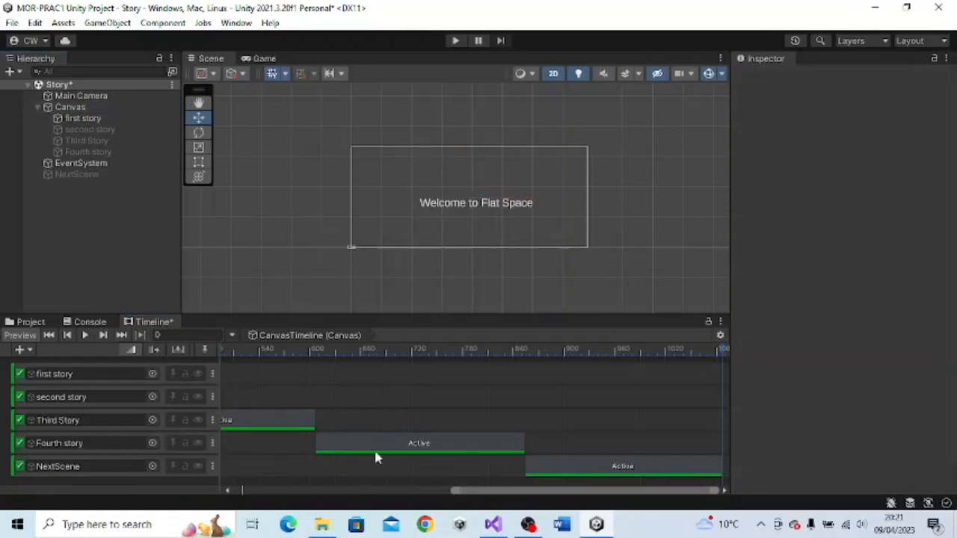
- Run the Story scene in play mode through the whole timeline until the Main Menu scene loads, and stop it
drag(489, 492, 206, 486)
click(455, 43)
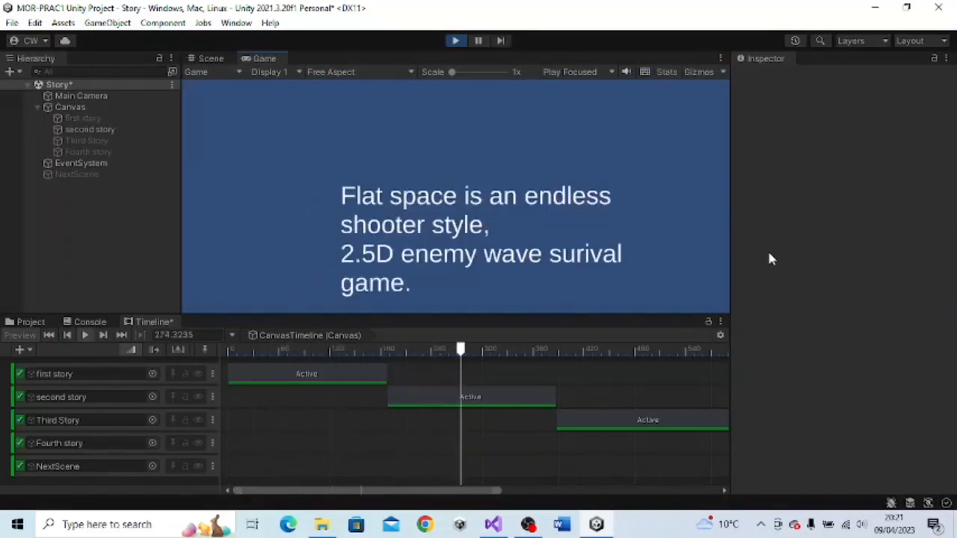
drag(443, 495, 661, 497)
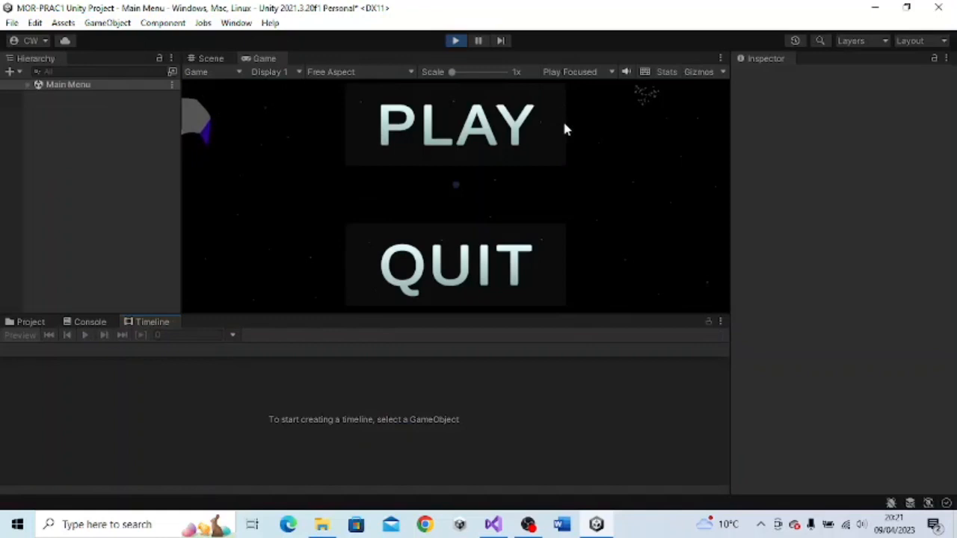
click(455, 40)
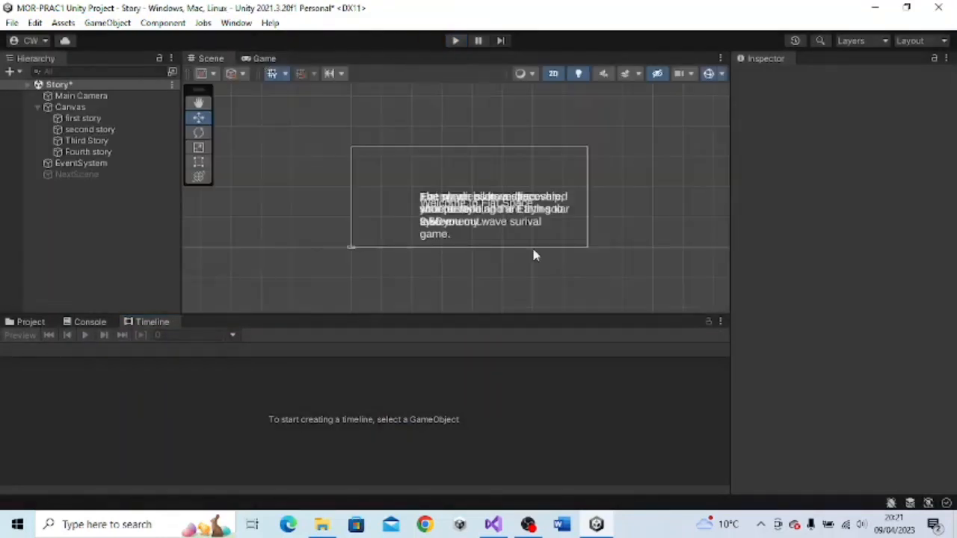